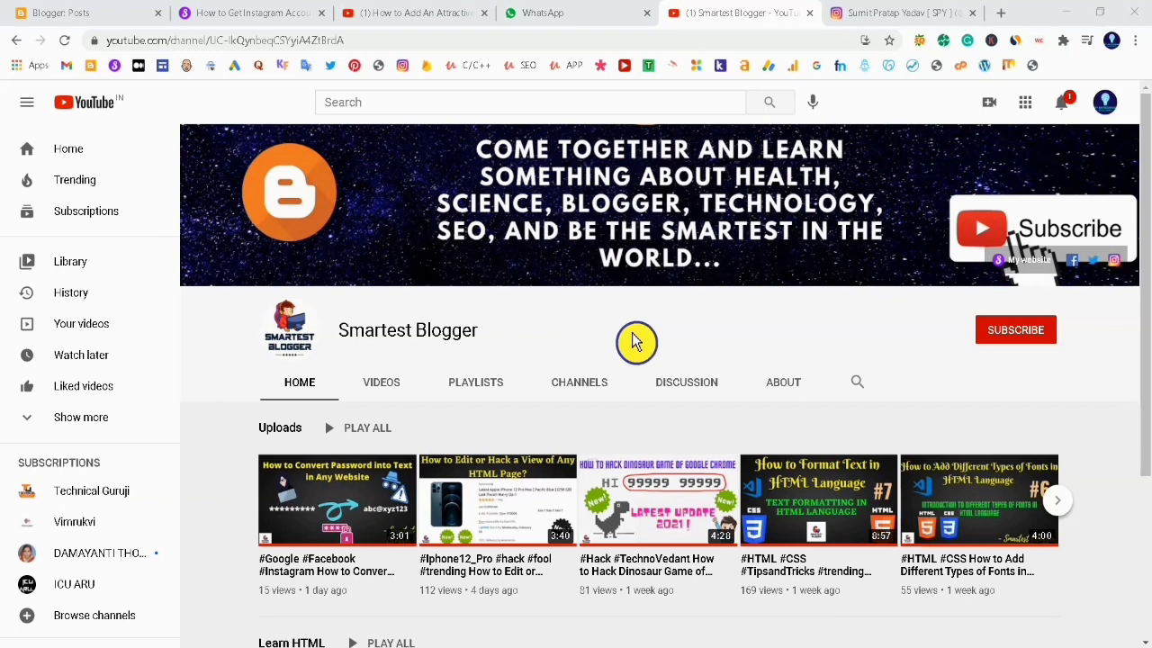
# Step: Subscribe to the Smartest Blogger channel with notifications set to All
pyautogui.click(1015, 329)
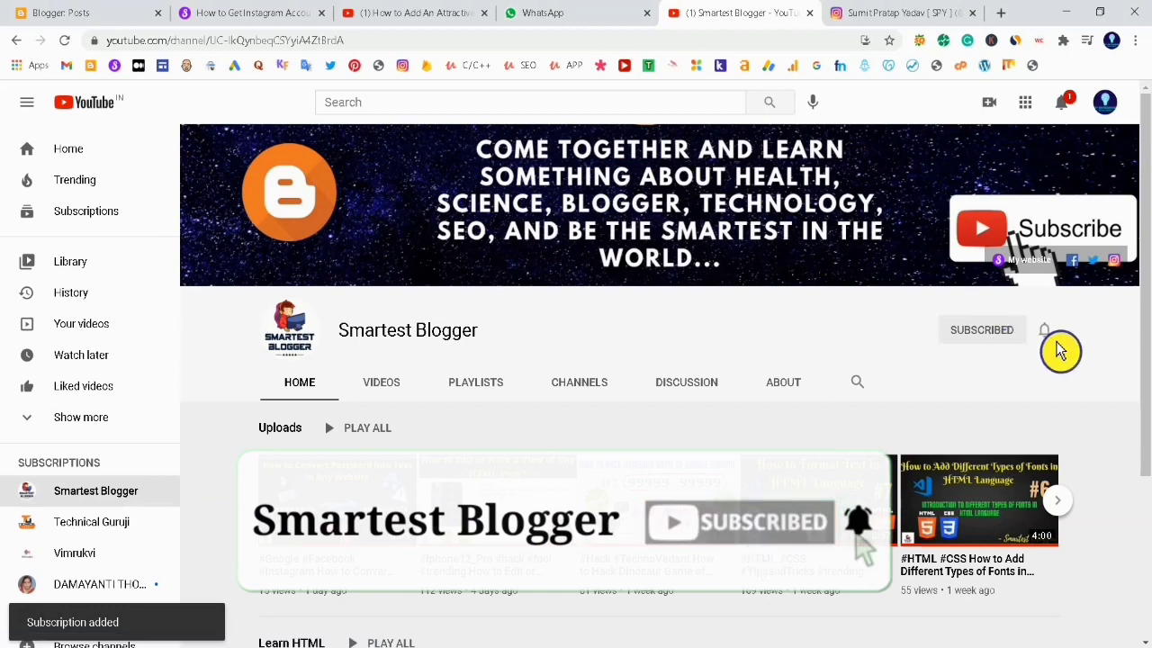
pyautogui.click(1044, 330)
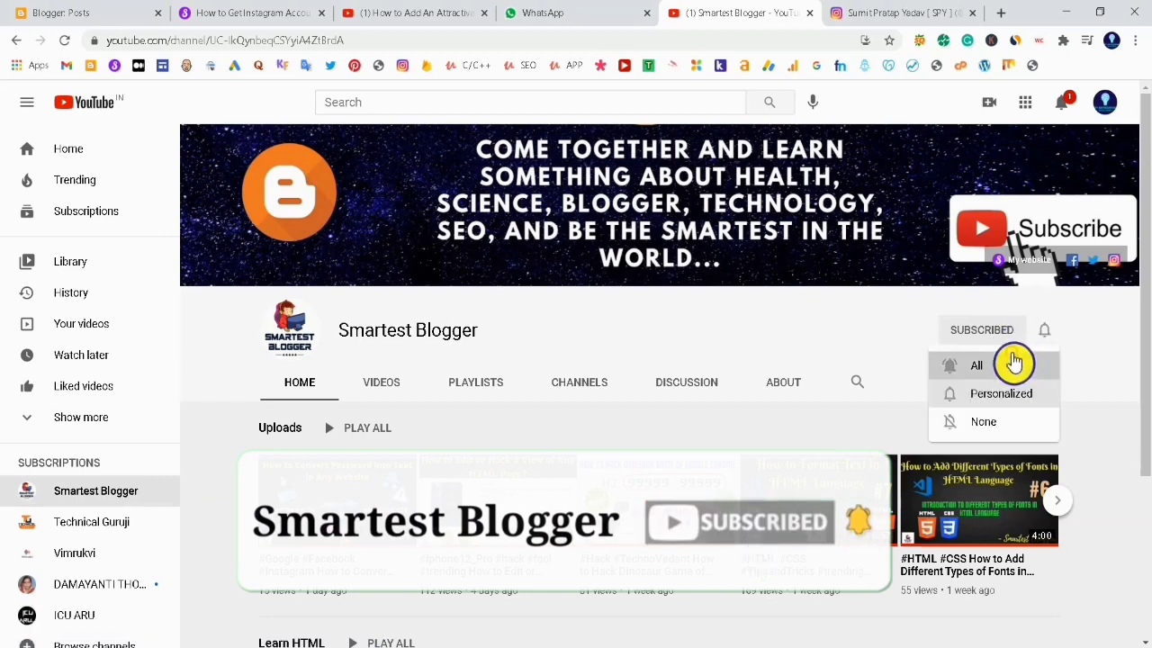
pyautogui.click(1014, 363)
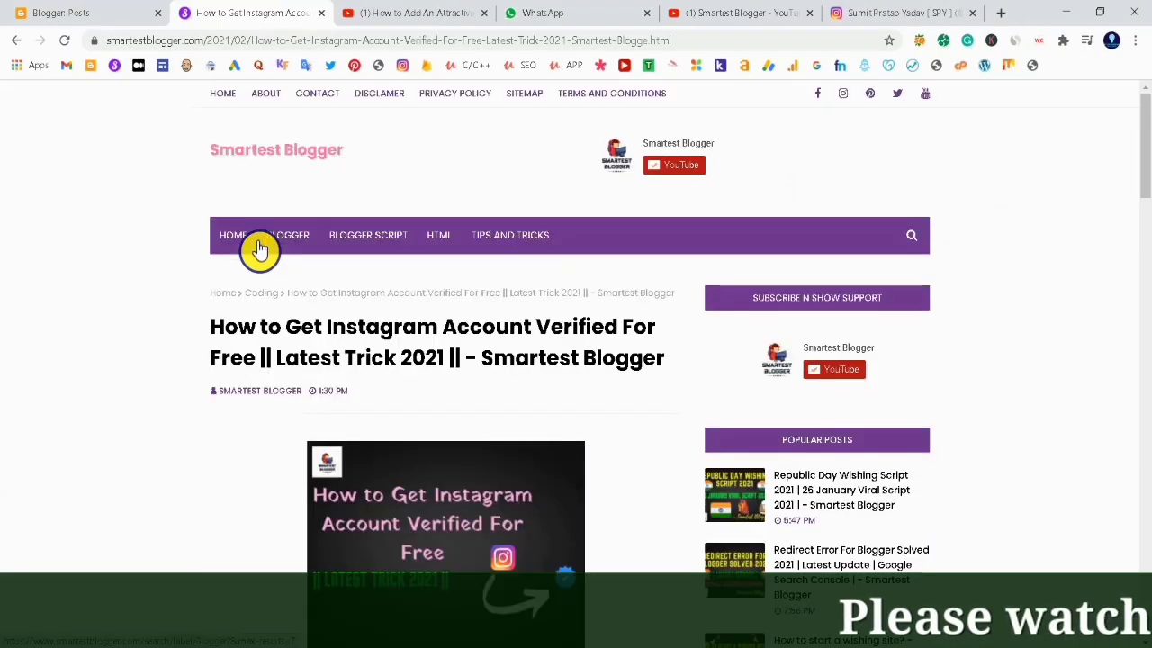
pyautogui.scroll(-3, 259, 248)
pyautogui.scroll(-2, 259, 247)
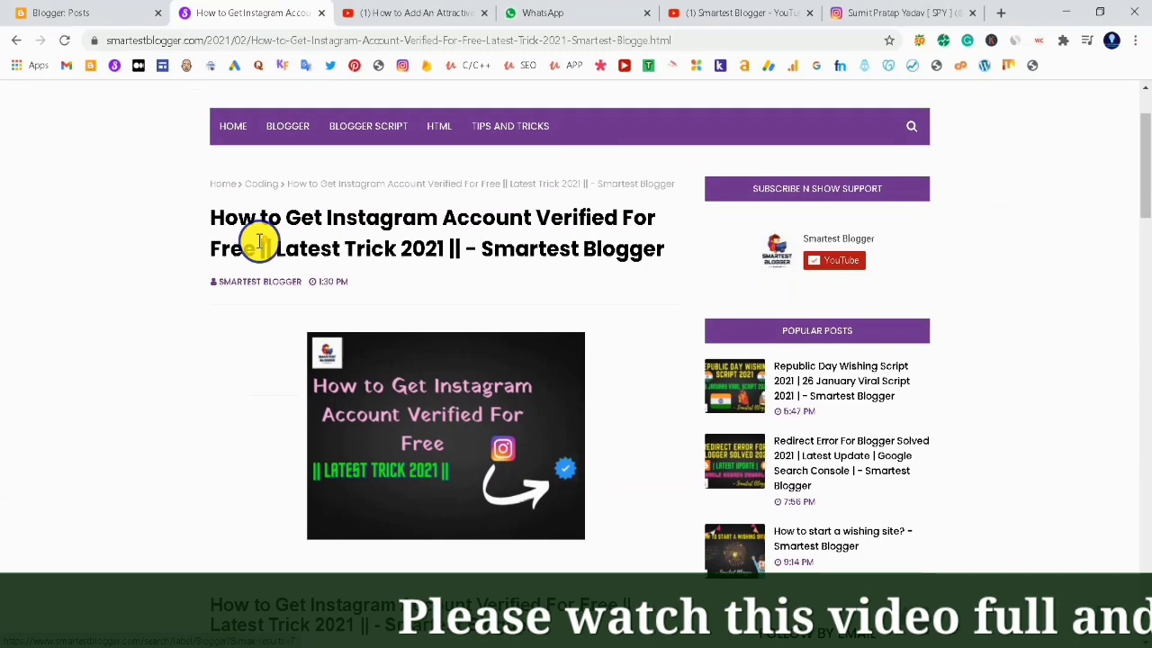
pyautogui.scroll(-1, 260, 243)
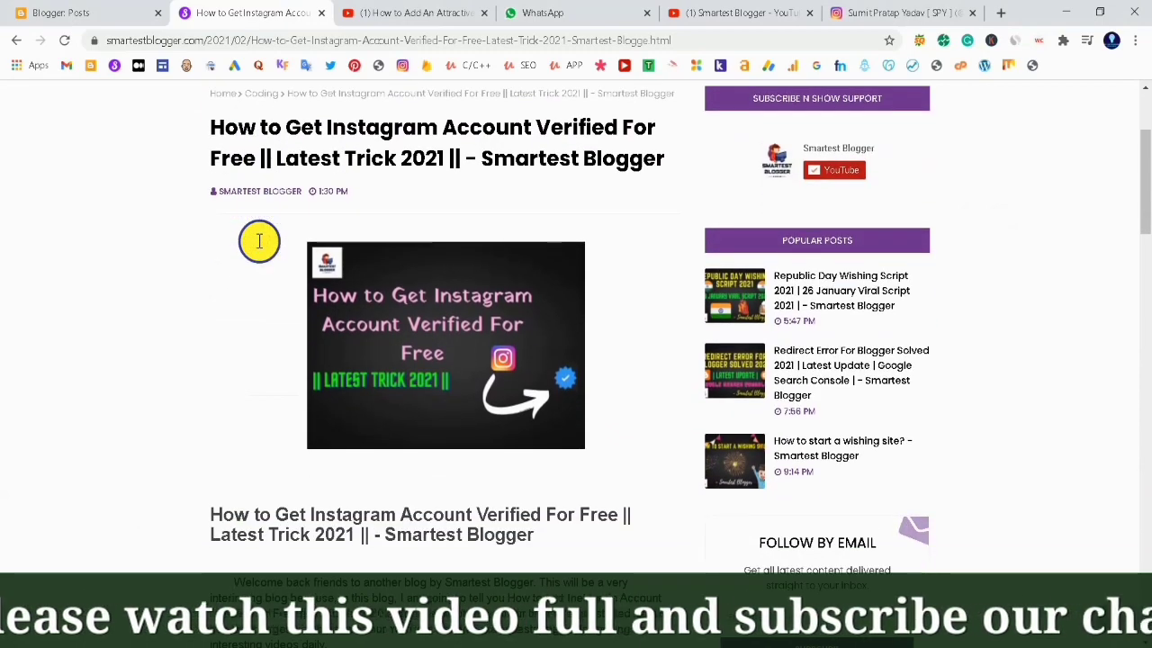
pyautogui.scroll(-2, 259, 247)
pyautogui.scroll(6, 260, 248)
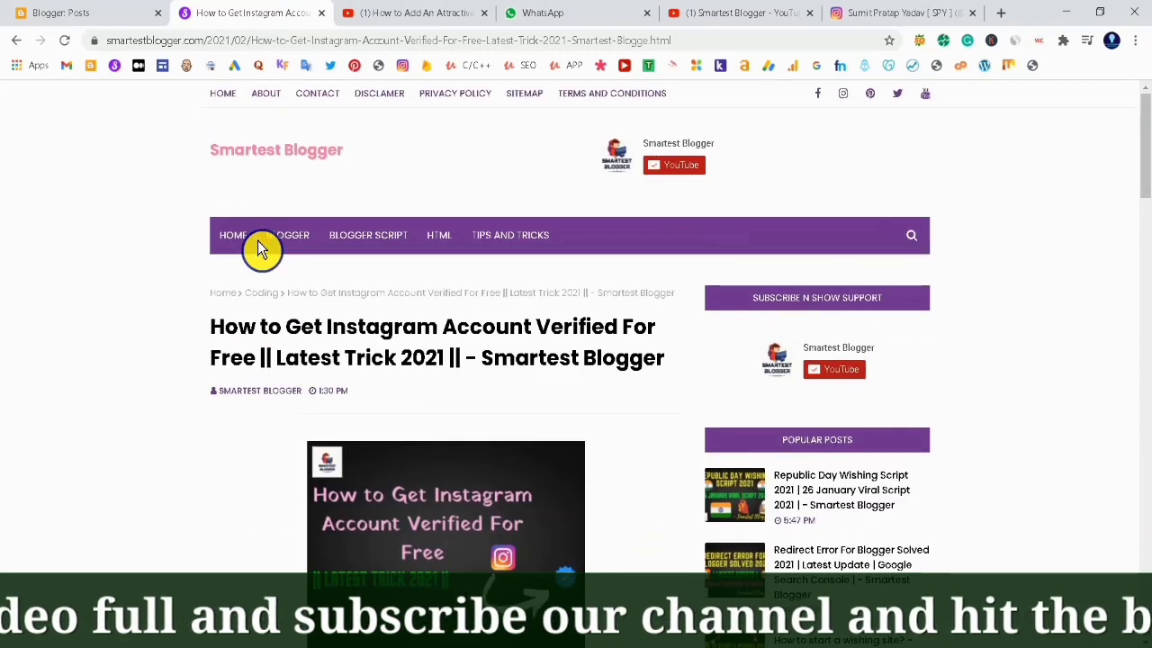
pyautogui.scroll(-1, 259, 248)
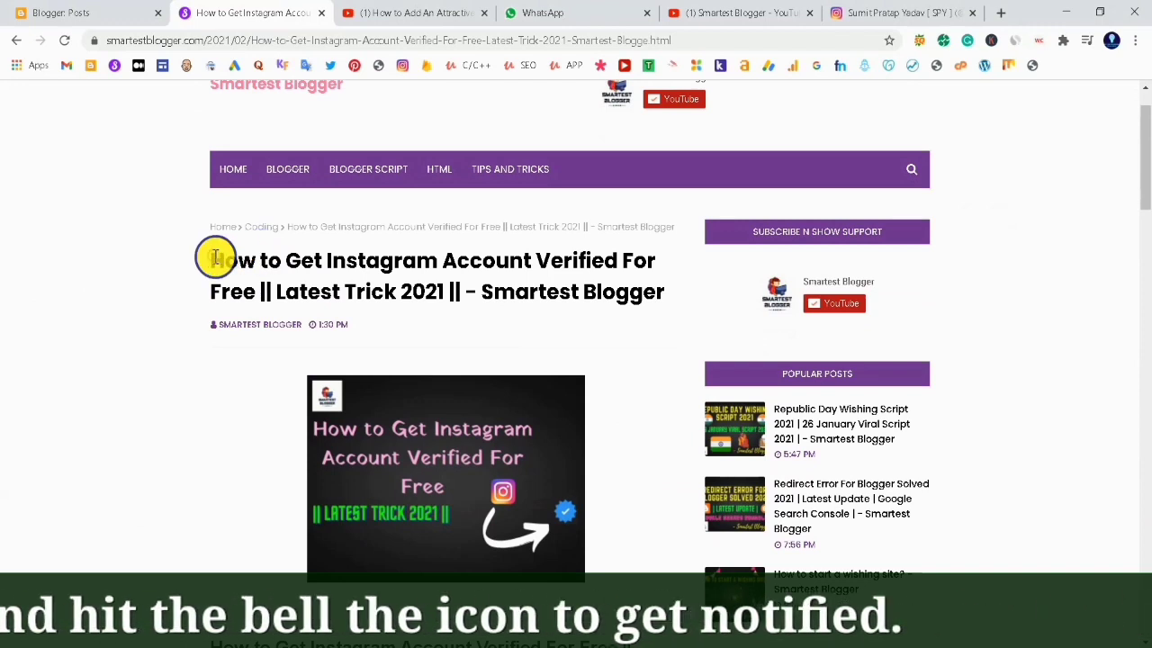
# Step: Select the verified-badge div/span code block in the article's Code section
pyautogui.moveTo(213, 261); pyautogui.dragTo(655, 320)
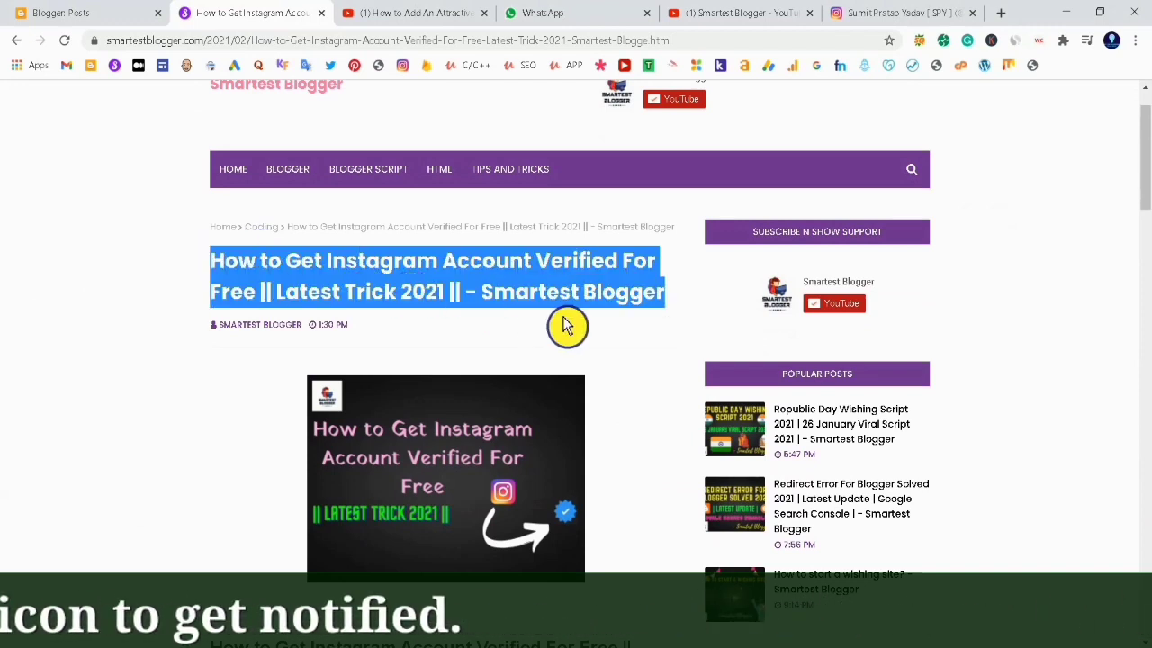
pyautogui.click(657, 297)
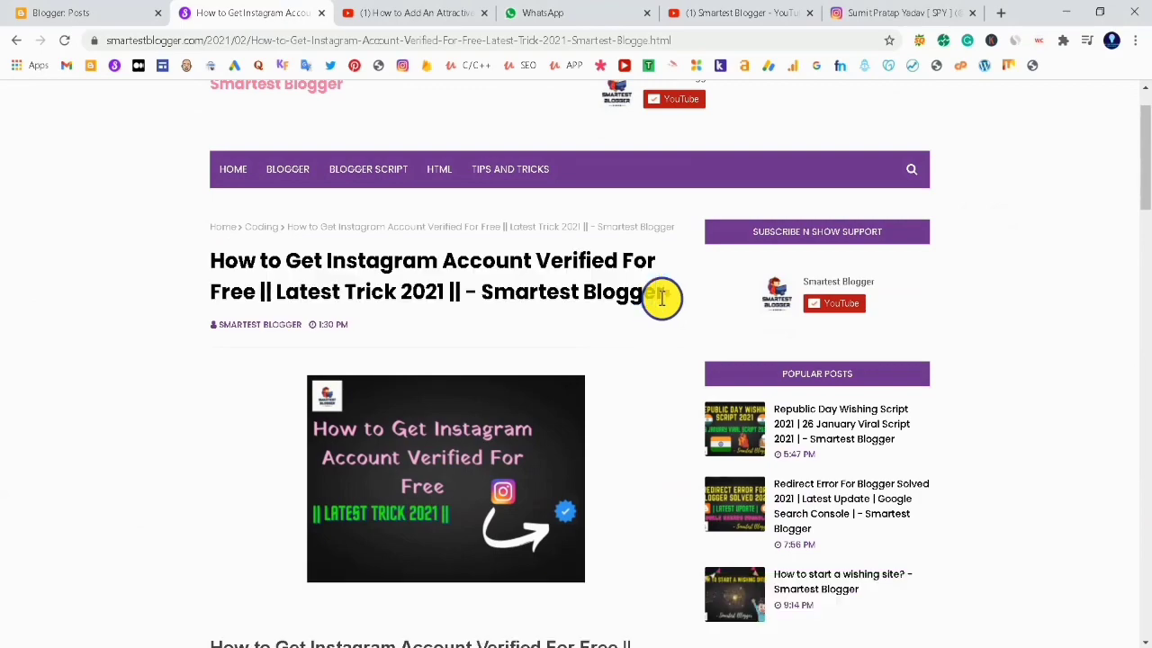
pyautogui.scroll(-1, 664, 306)
pyautogui.scroll(-5, 664, 306)
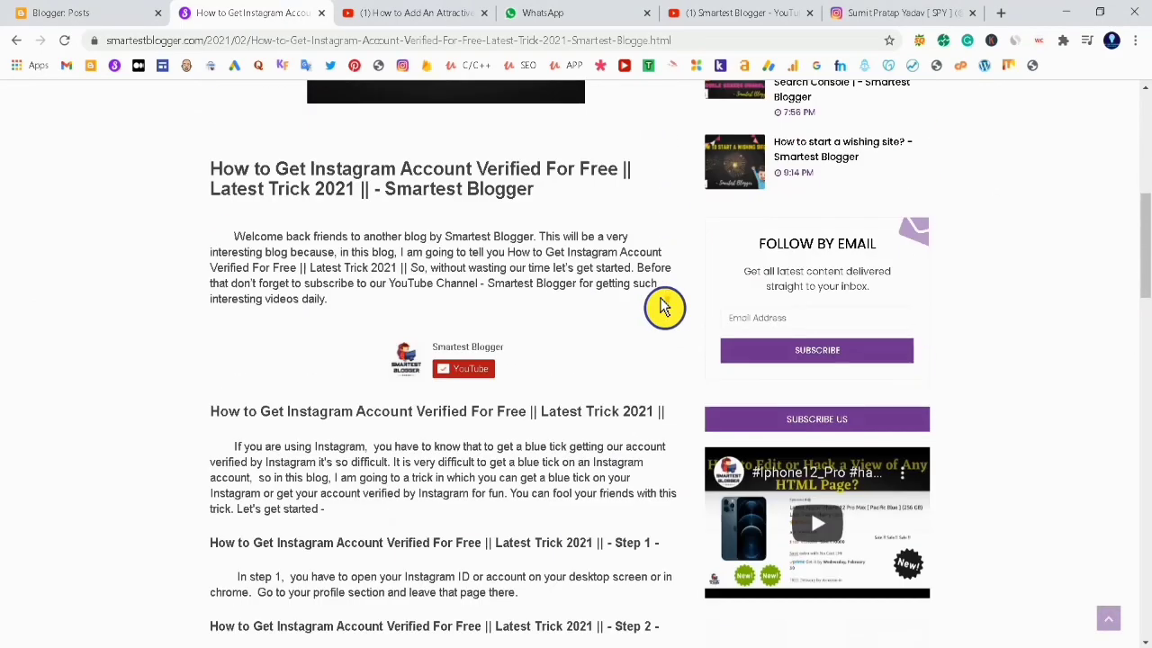
pyautogui.scroll(-4, 665, 306)
pyautogui.scroll(-2, 664, 305)
pyautogui.scroll(-2, 664, 306)
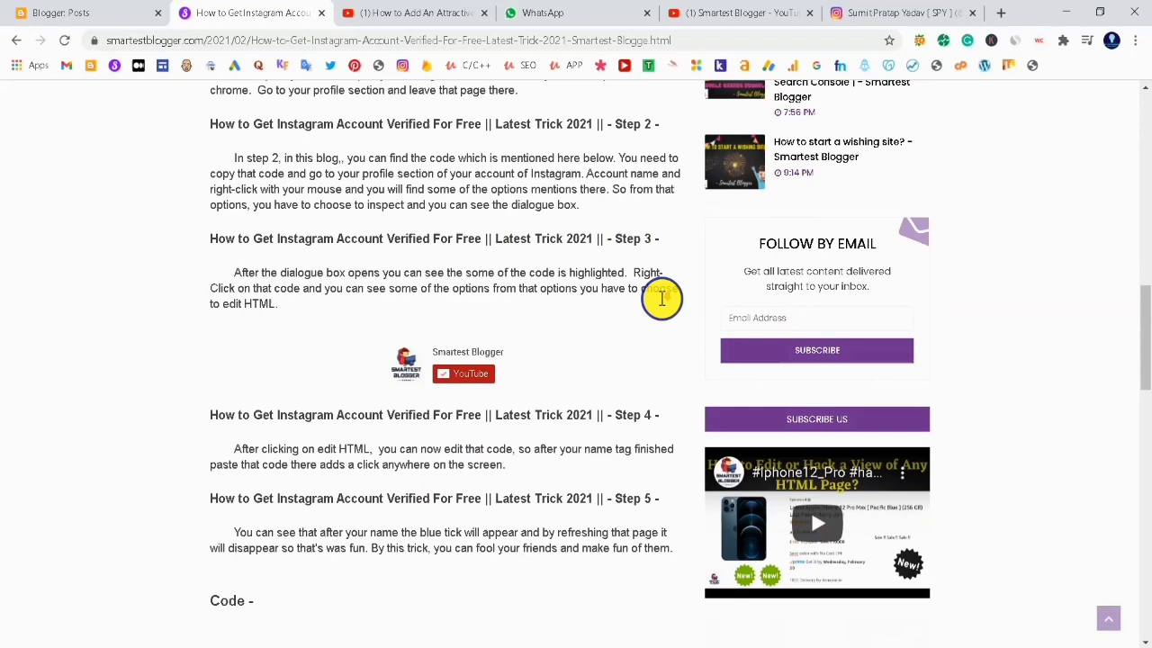
pyautogui.scroll(-2, 664, 306)
pyautogui.scroll(-2, 661, 297)
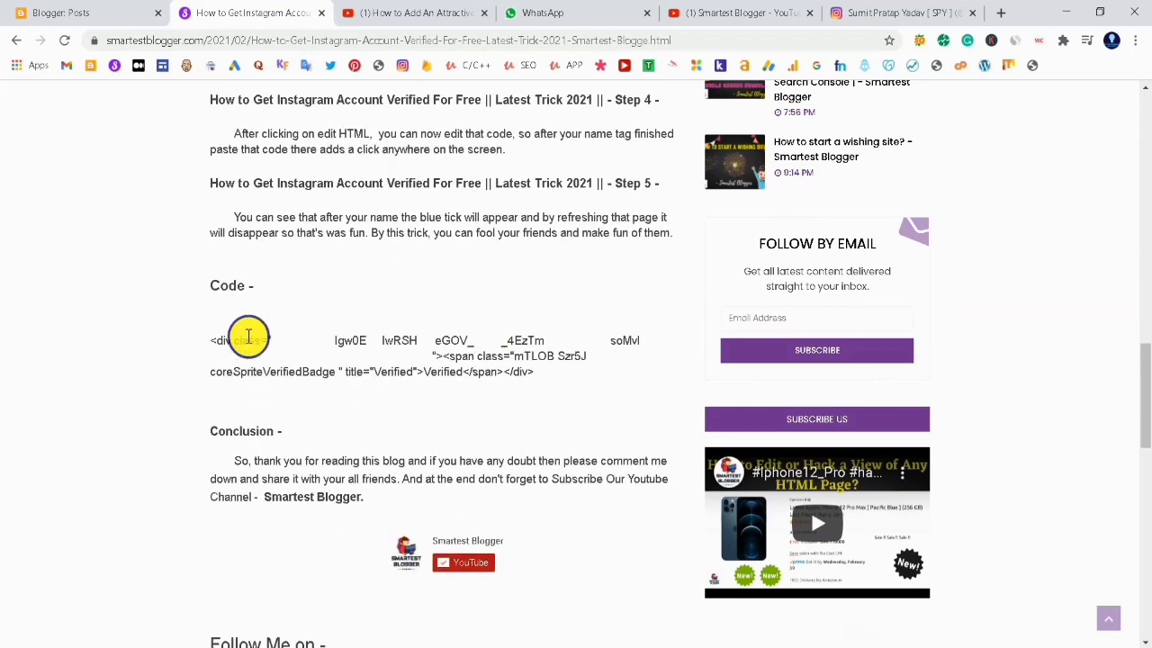
pyautogui.moveTo(216, 339)
pyautogui.mouseDown()
pyautogui.moveTo(567, 378)
pyautogui.moveTo(217, 344)
pyautogui.mouseUp()
pyautogui.click(589, 387)
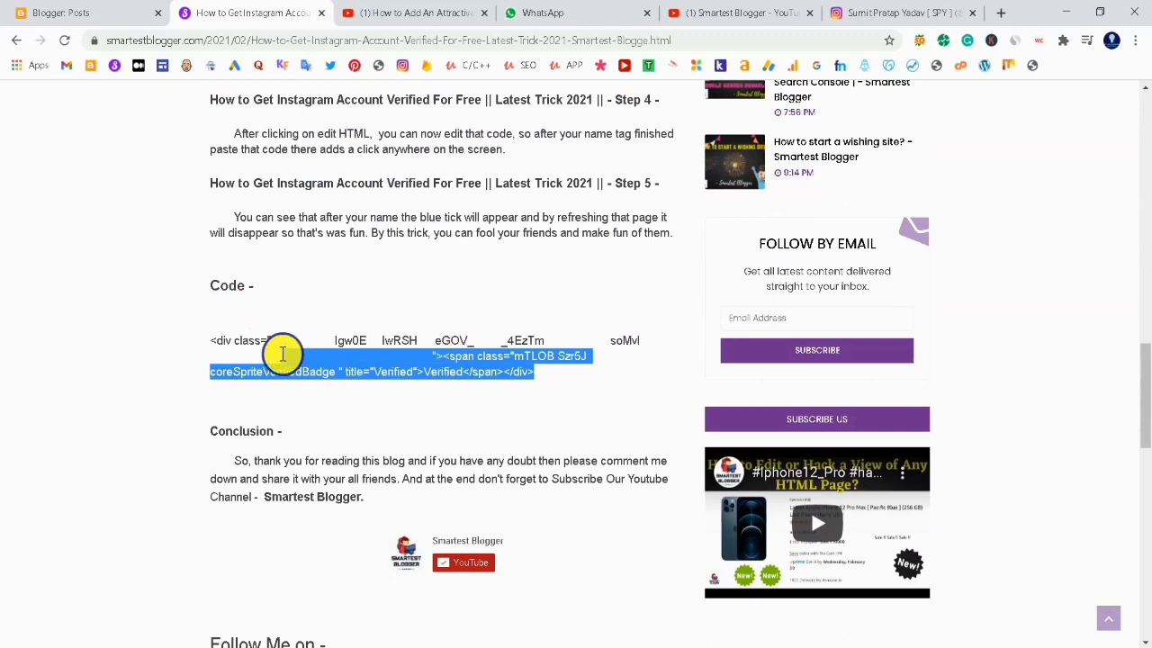
# Step: Copy the selected badge code and switch to the Instagram profile page
pyautogui.rightClick(214, 340)
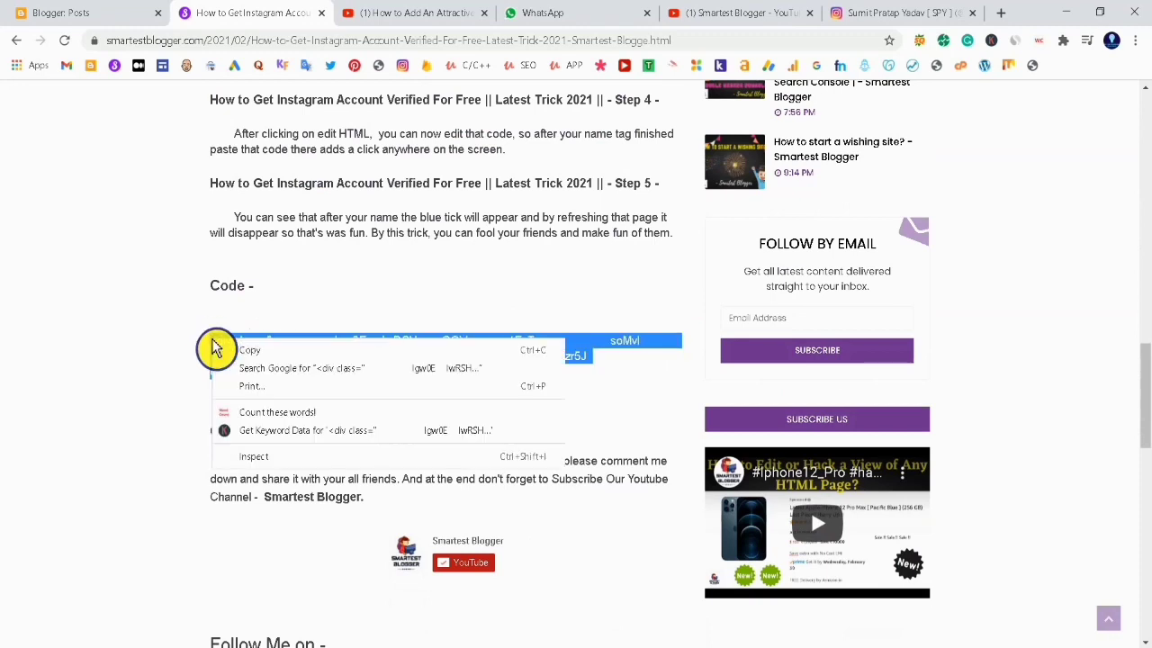
pyautogui.click(252, 355)
pyautogui.click(108, 304)
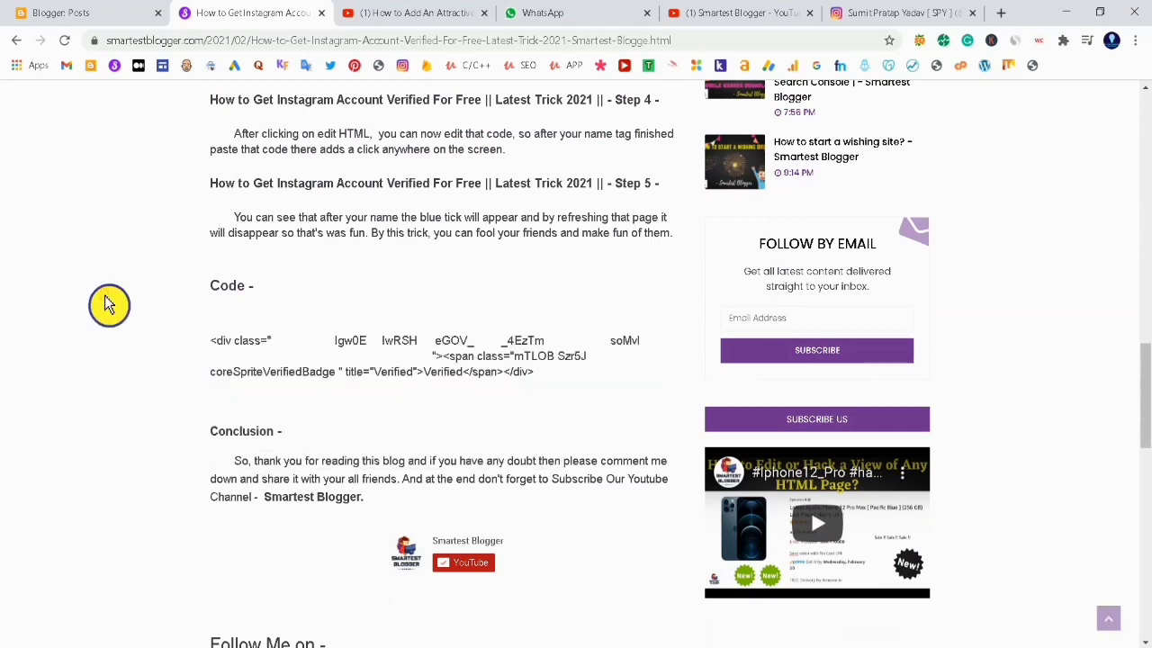
pyautogui.click(920, 11)
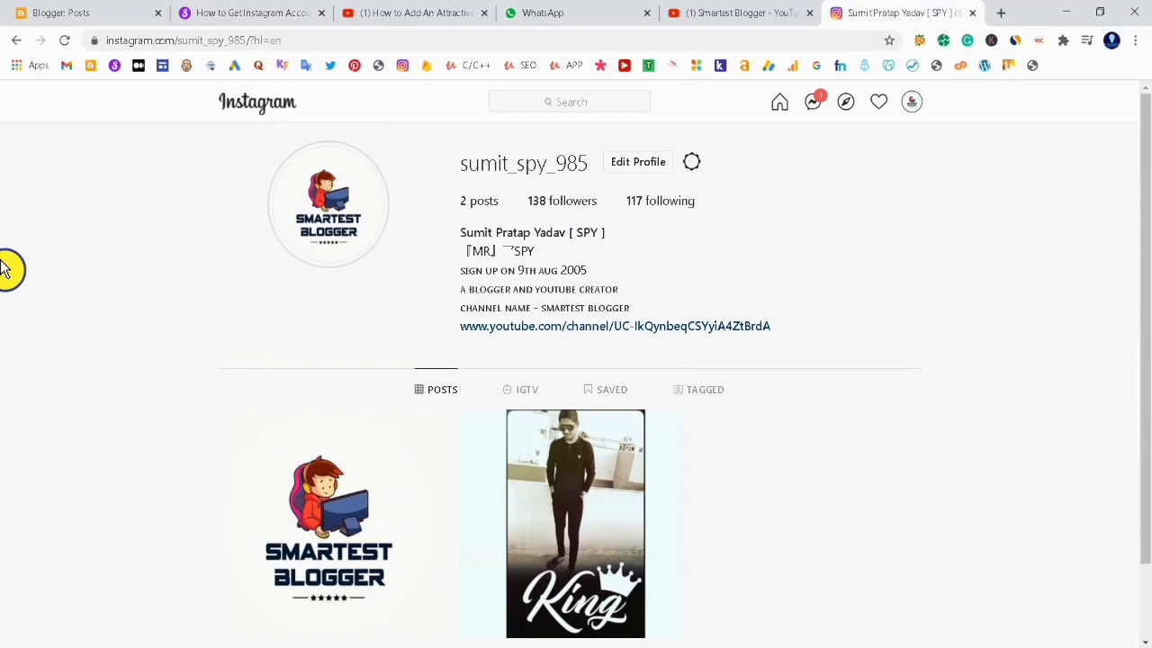
pyautogui.scroll(-2, 4, 268)
pyautogui.scroll(2, 5, 268)
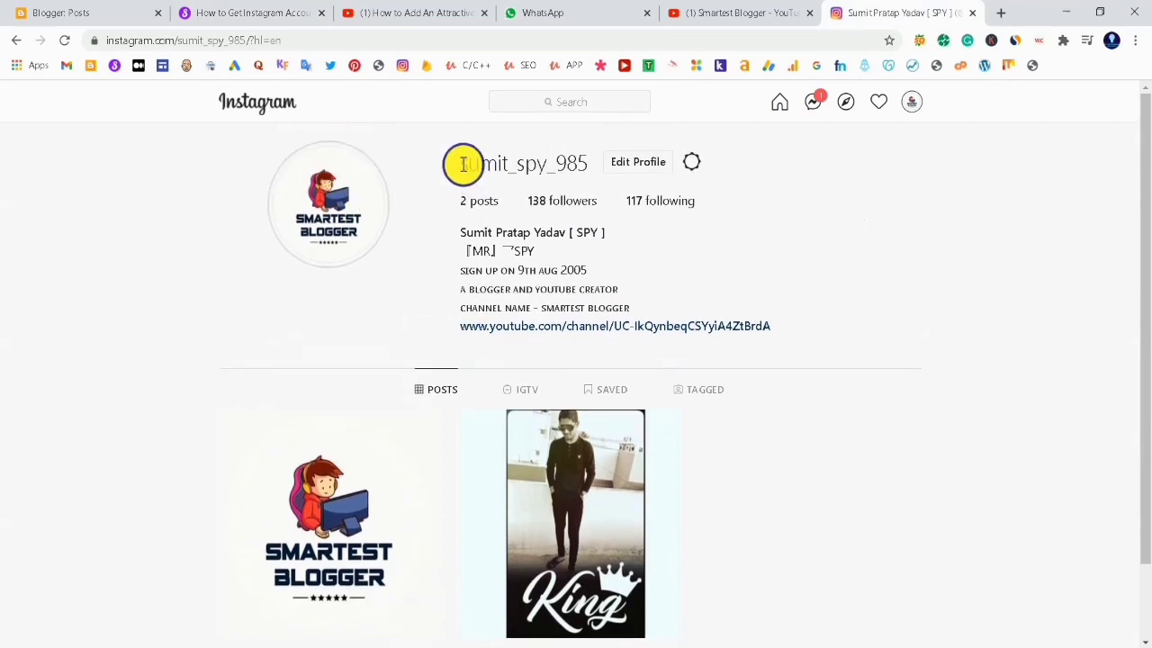
# Step: Inspect the profile username heading to reveal its HTML in developer tools
pyautogui.moveTo(462, 163); pyautogui.dragTo(561, 171)
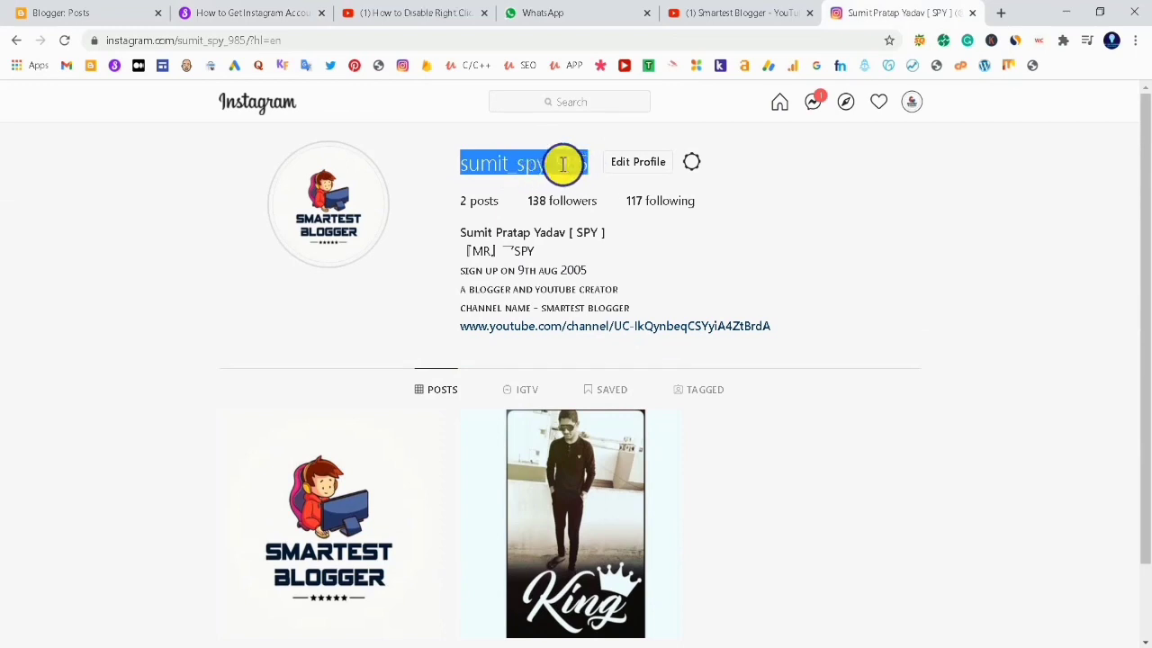
pyautogui.rightClick(563, 164)
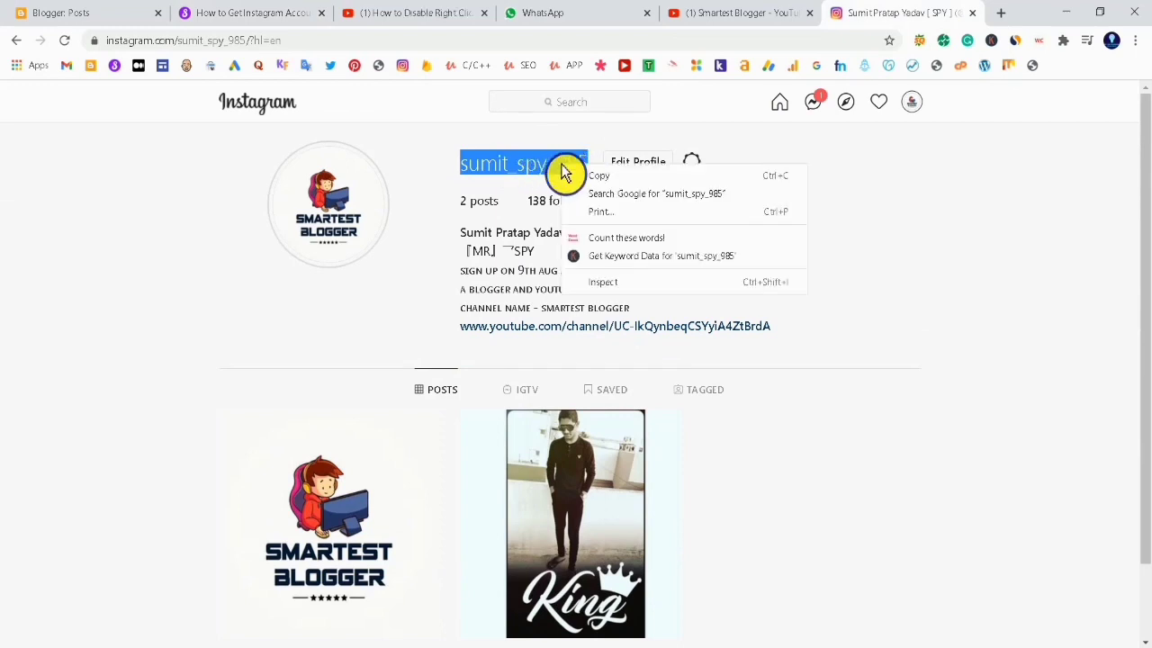
pyautogui.click(605, 284)
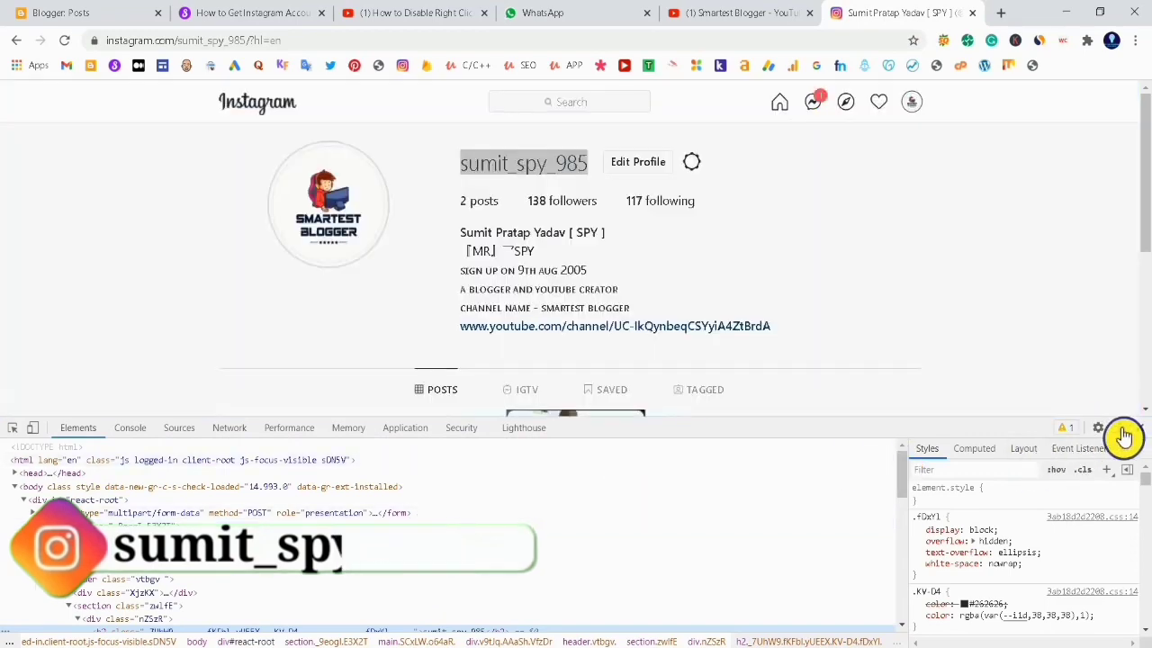
pyautogui.click(1120, 428)
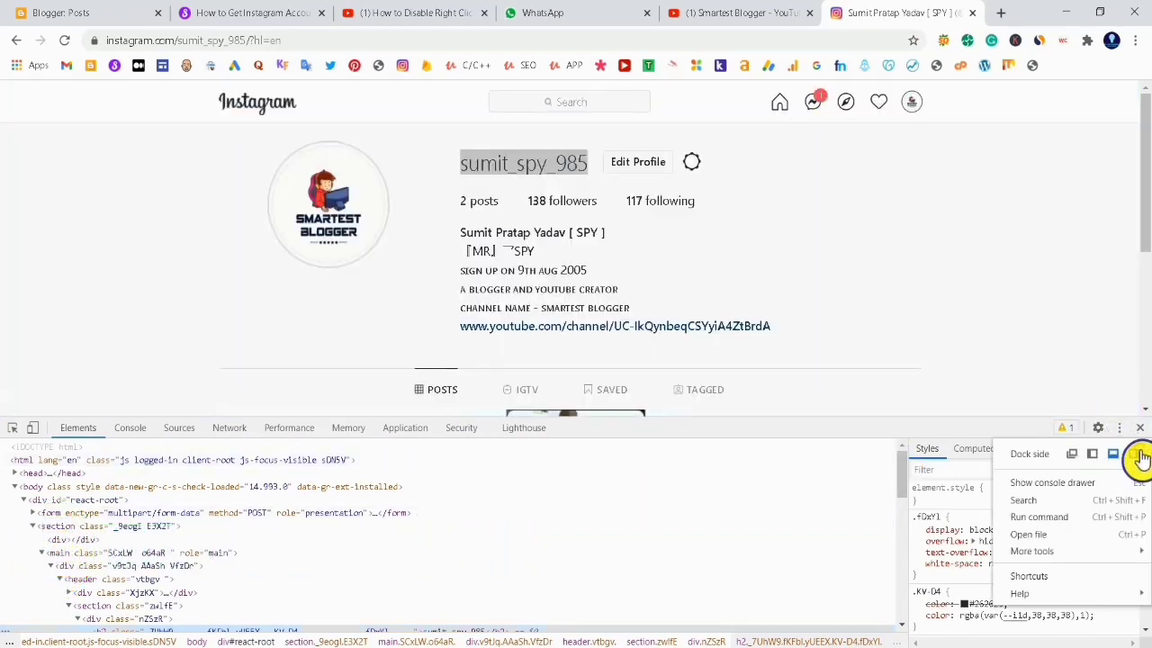
pyautogui.click(1141, 457)
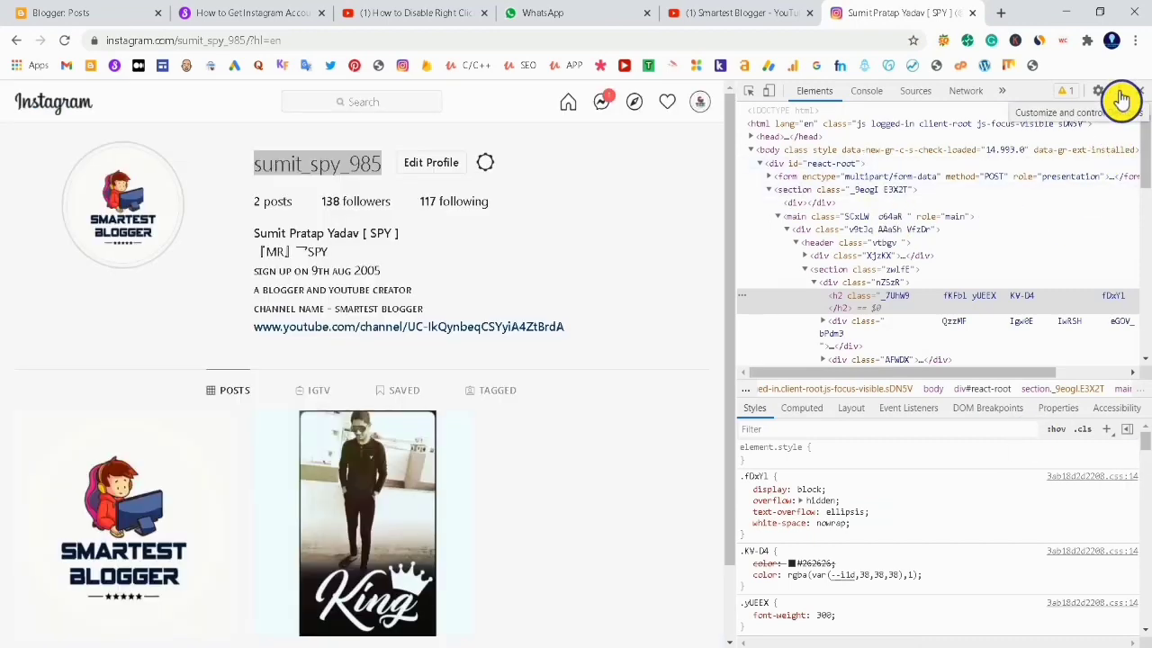
pyautogui.click(1120, 91)
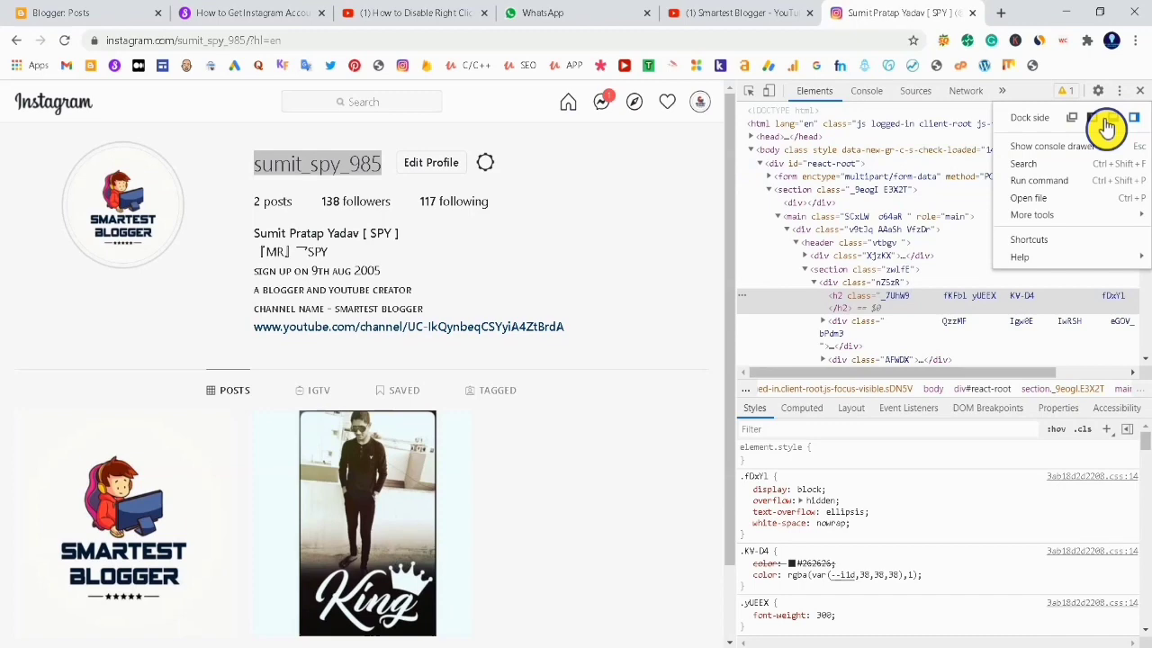
pyautogui.click(1123, 119)
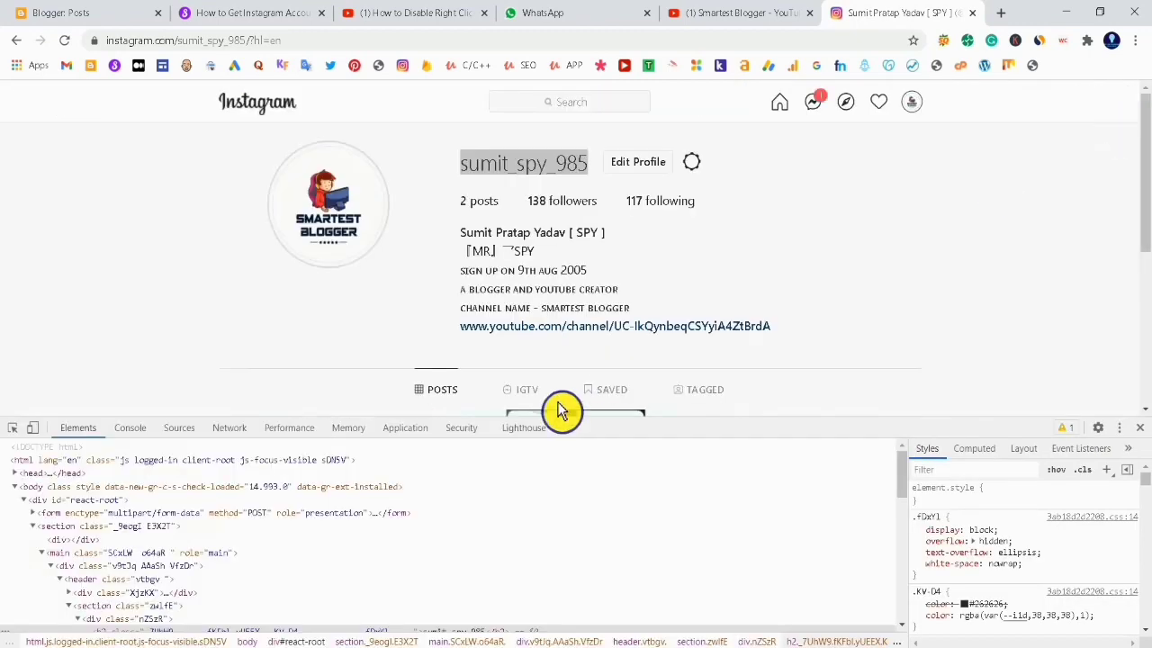
pyautogui.scroll(-3, 426, 512)
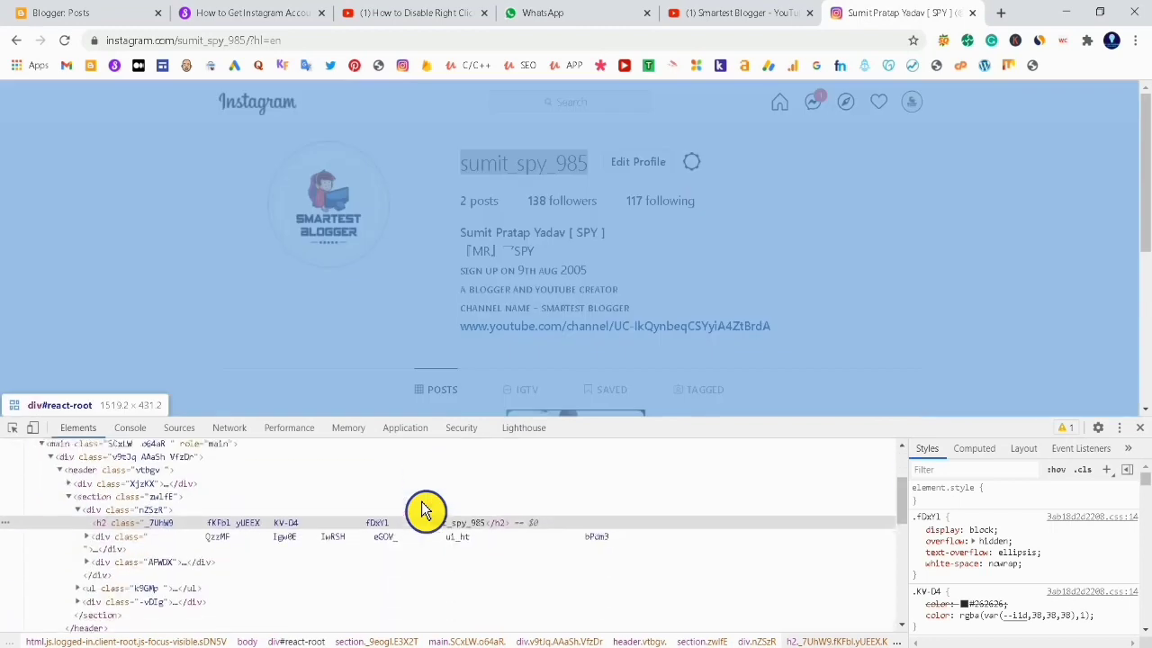
pyautogui.scroll(-1, 426, 512)
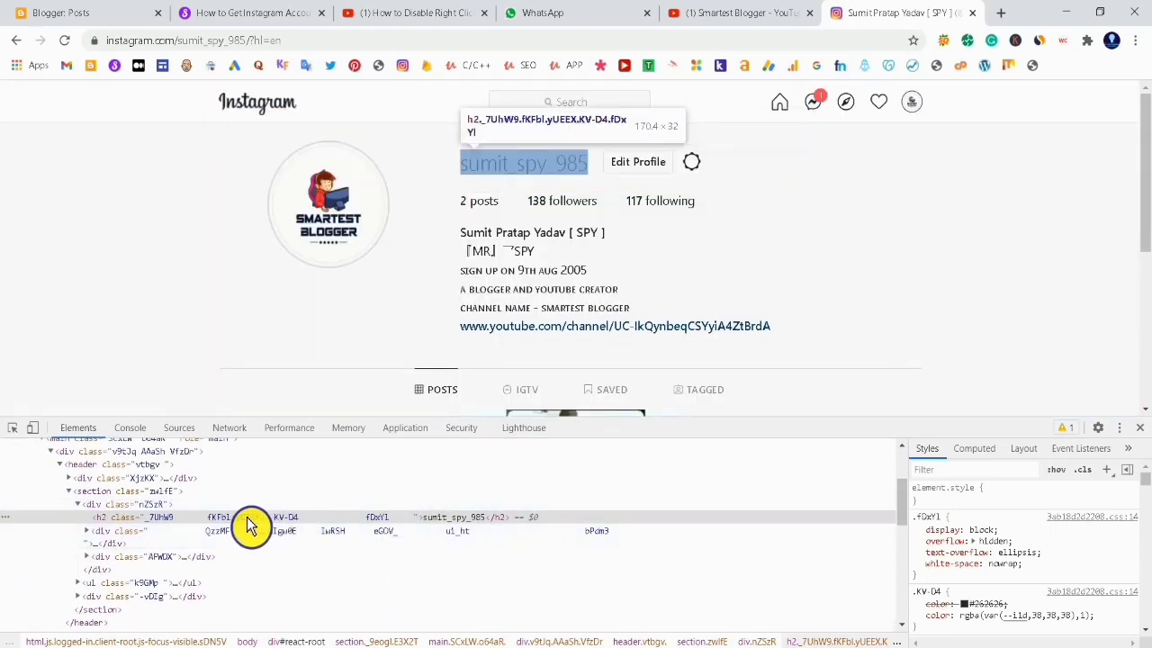
# Step: Edit the h2 username node as HTML and paste the badge code after sumit_spy_985, committing the tick
pyautogui.rightClick(191, 524)
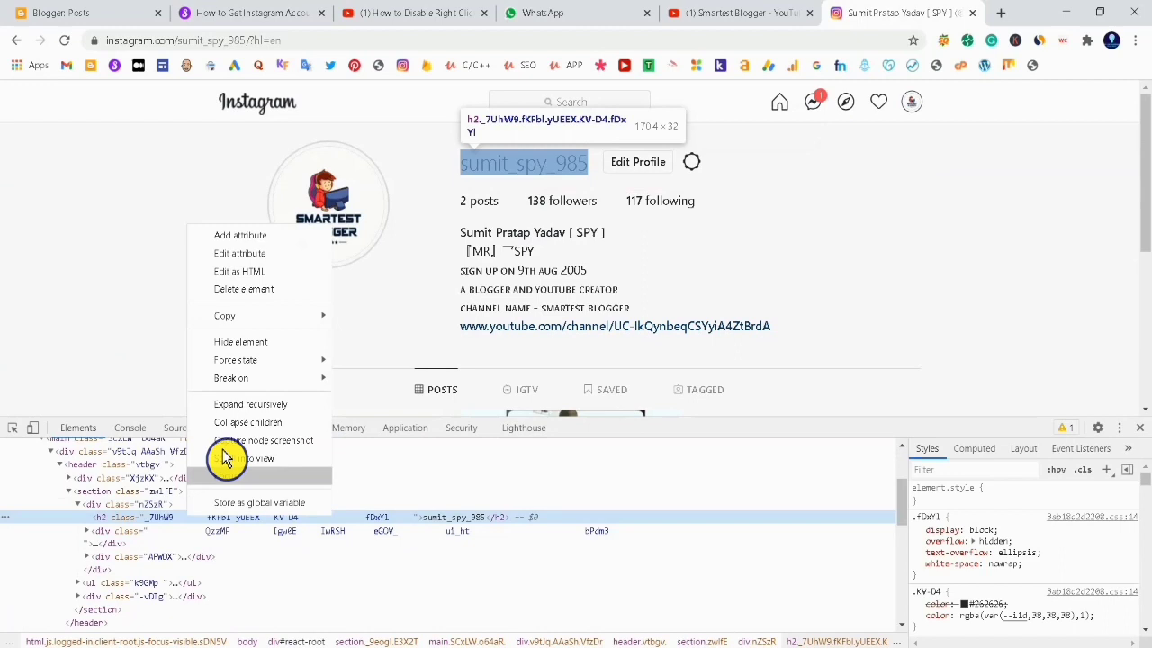
pyautogui.click(245, 275)
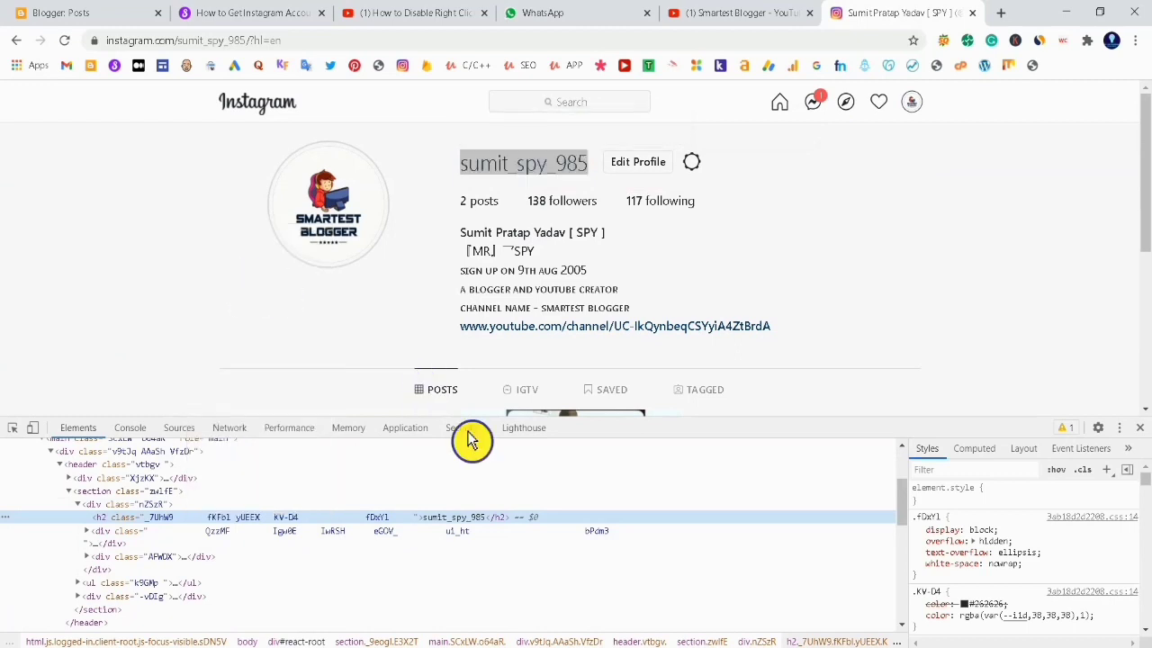
pyautogui.scroll(-2, 559, 522)
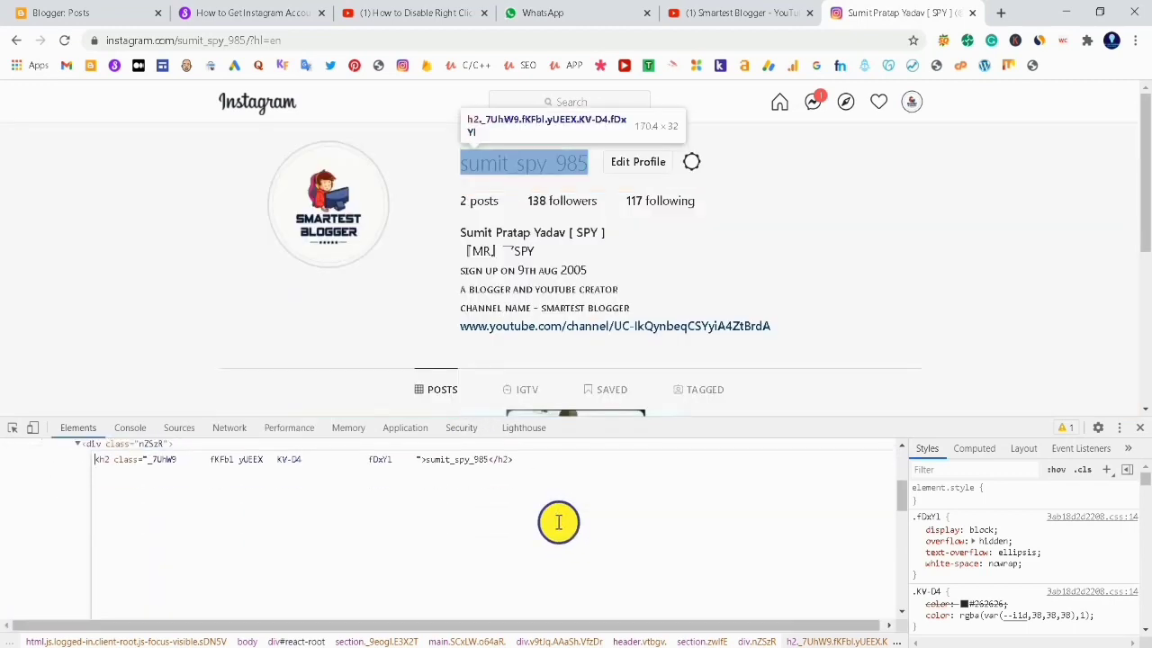
pyautogui.scroll(1, 560, 531)
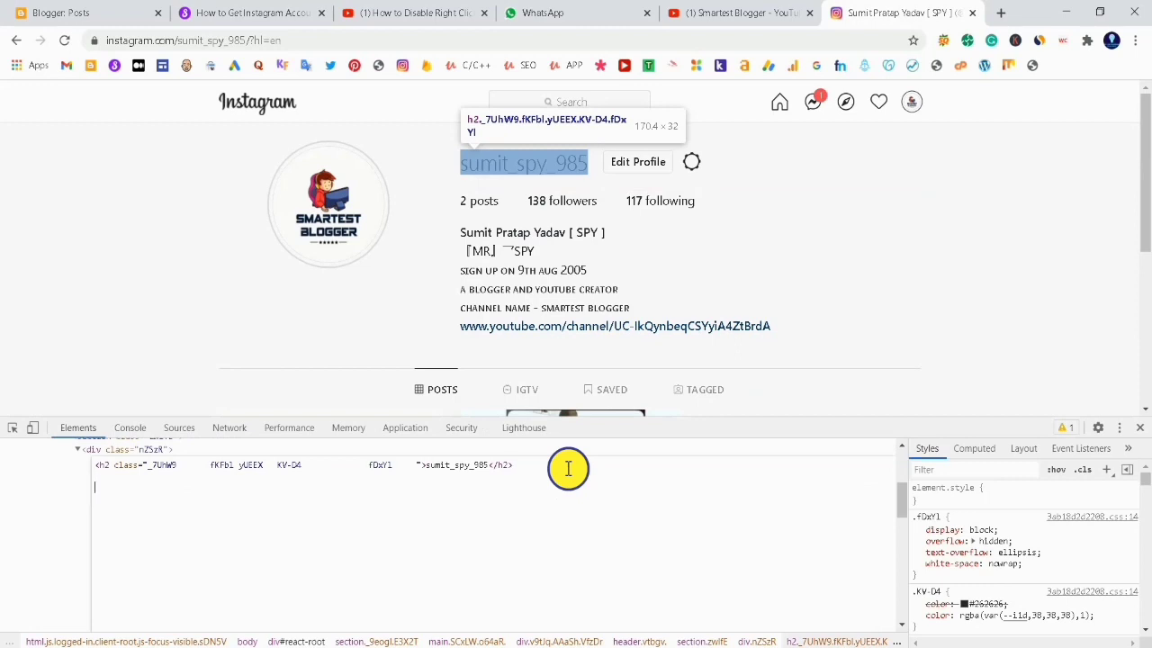
pyautogui.hotkey('ctrl', 'v')
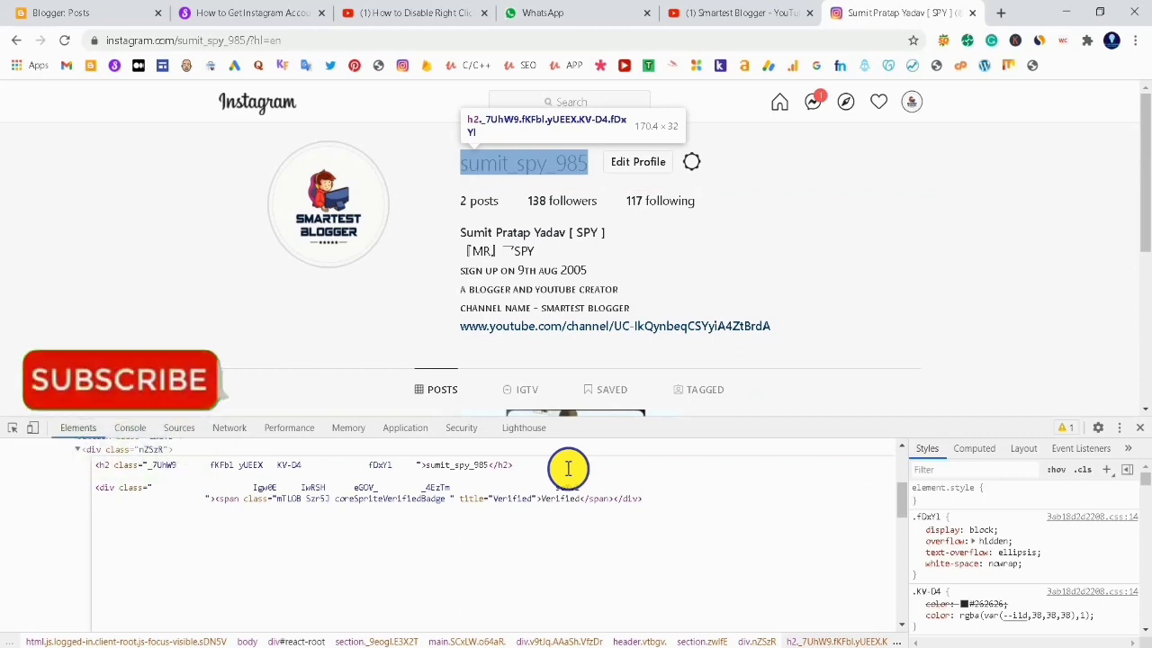
pyautogui.click(47, 517)
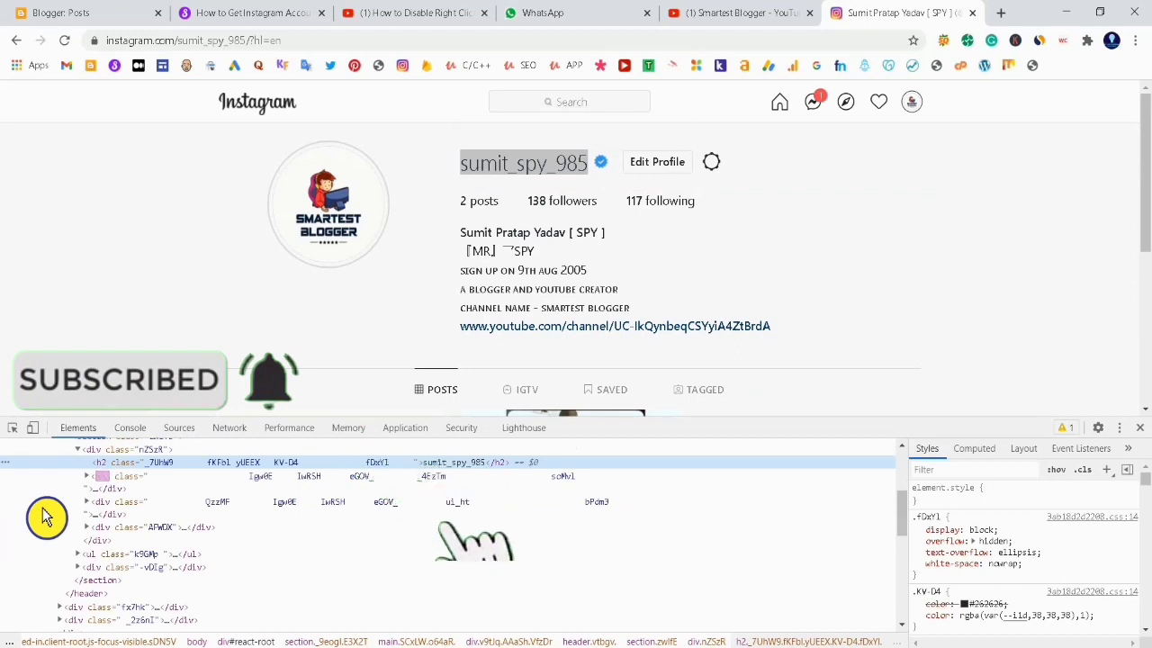
# Step: Close the developer tools and reload the Instagram profile, removing the blue tick
pyautogui.click(1141, 430)
pyautogui.click(826, 264)
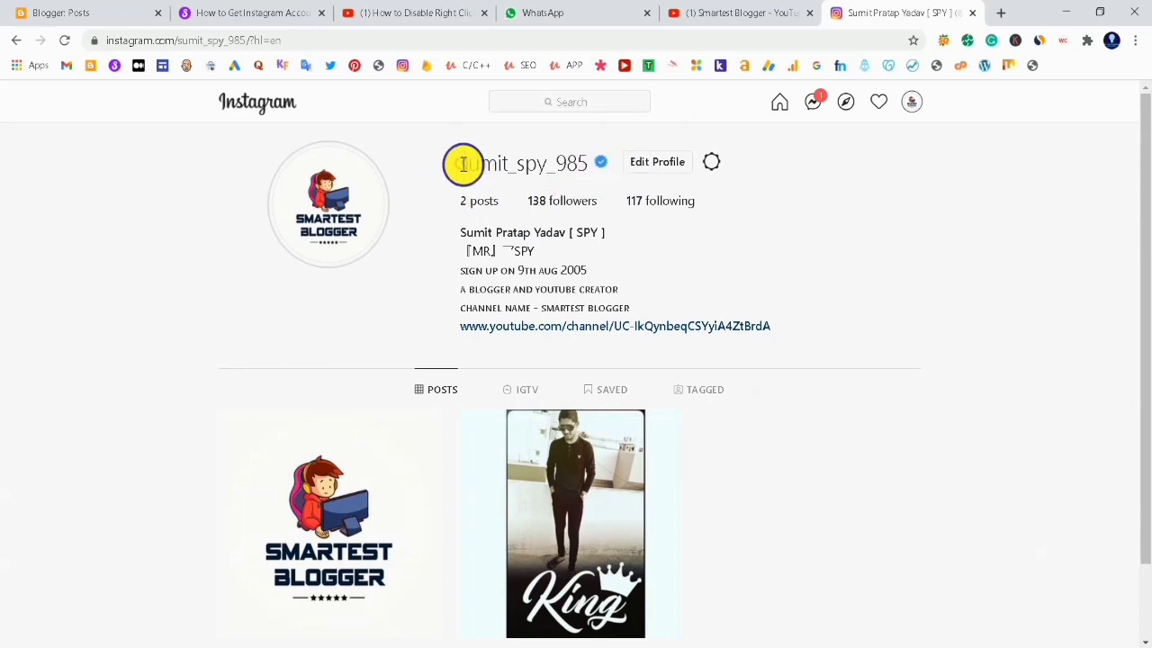
pyautogui.moveTo(462, 164); pyautogui.dragTo(752, 214)
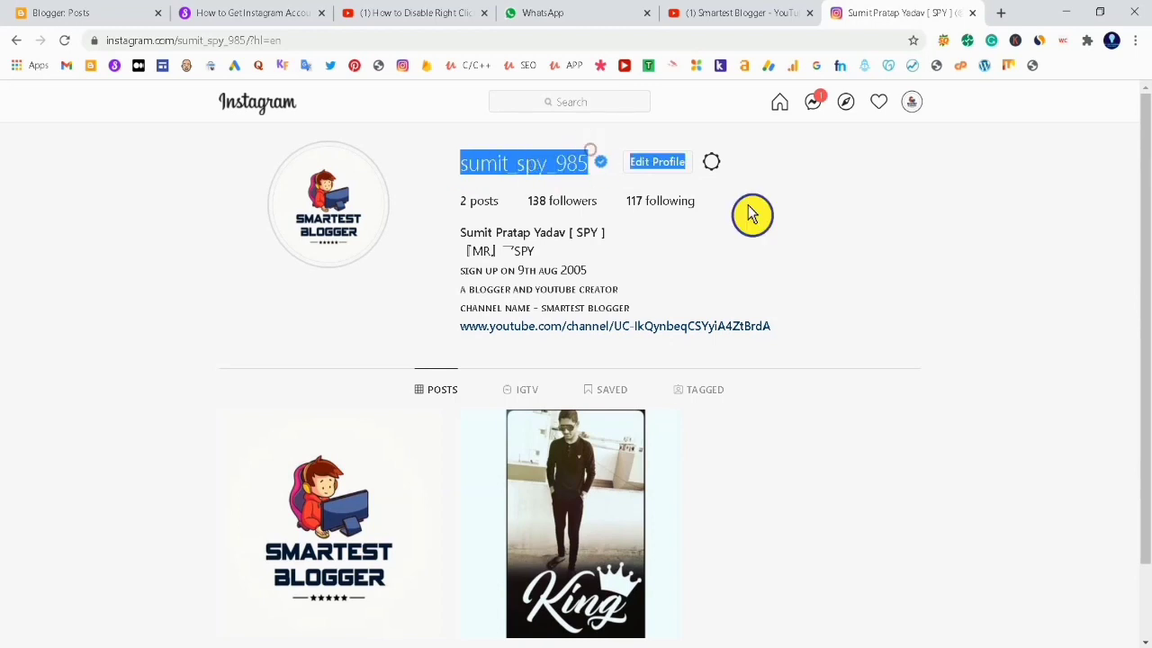
pyautogui.click(808, 232)
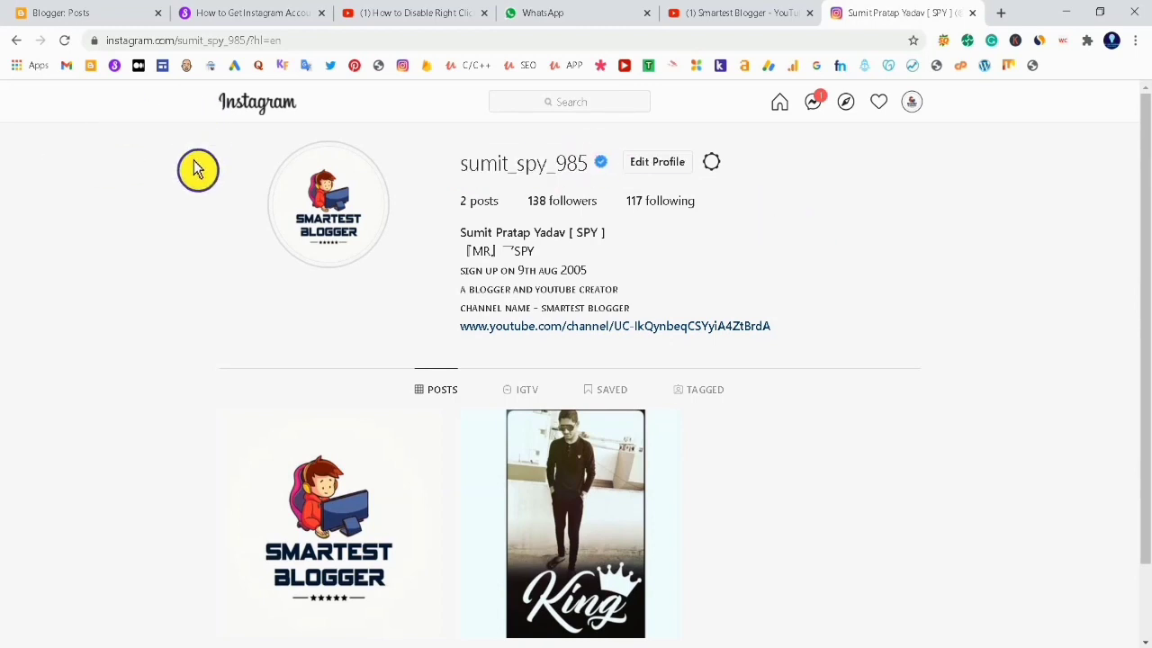
pyautogui.scroll(-3, 197, 169)
pyautogui.scroll(3, 197, 169)
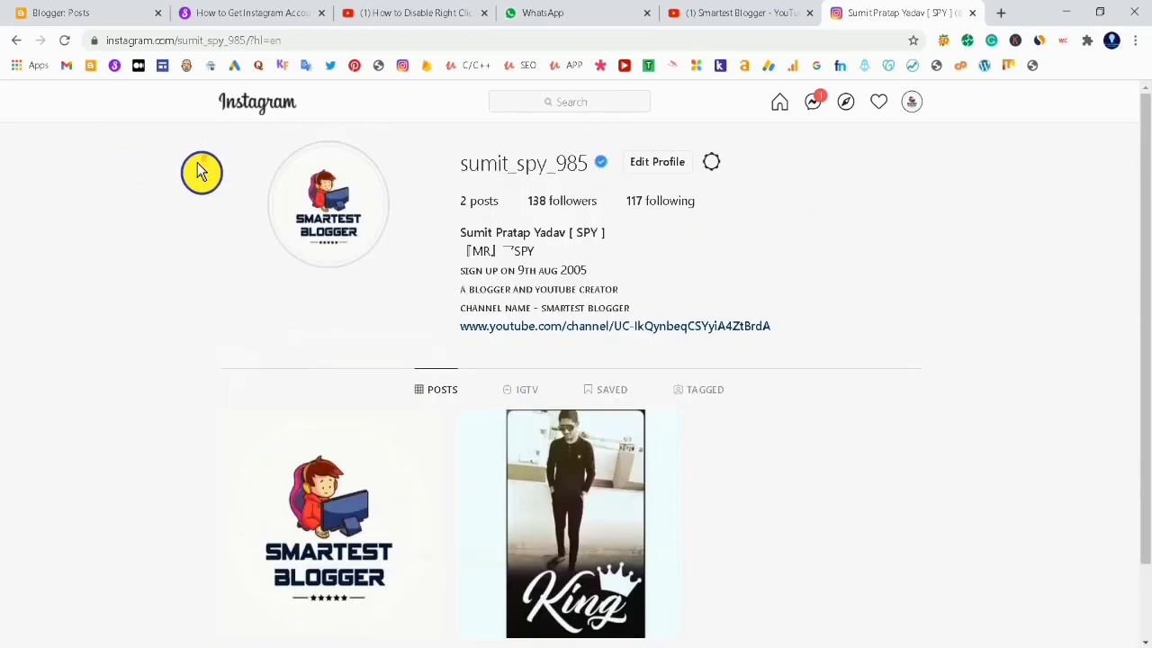
pyautogui.click(68, 42)
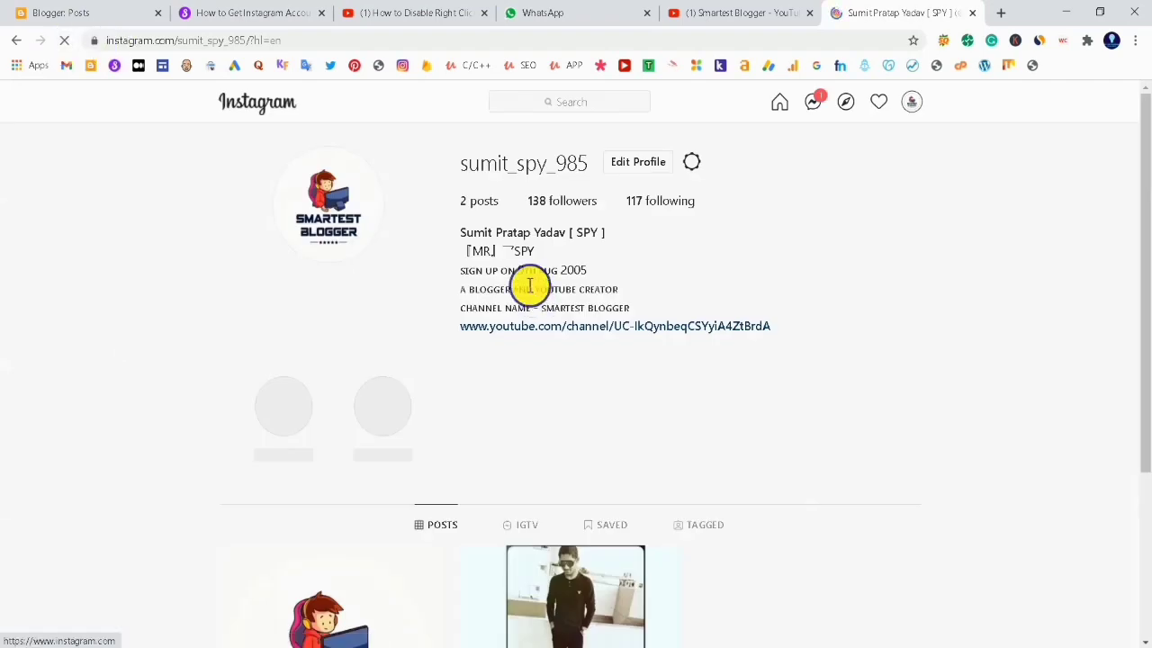
pyautogui.scroll(-2, 530, 286)
pyautogui.scroll(2, 530, 286)
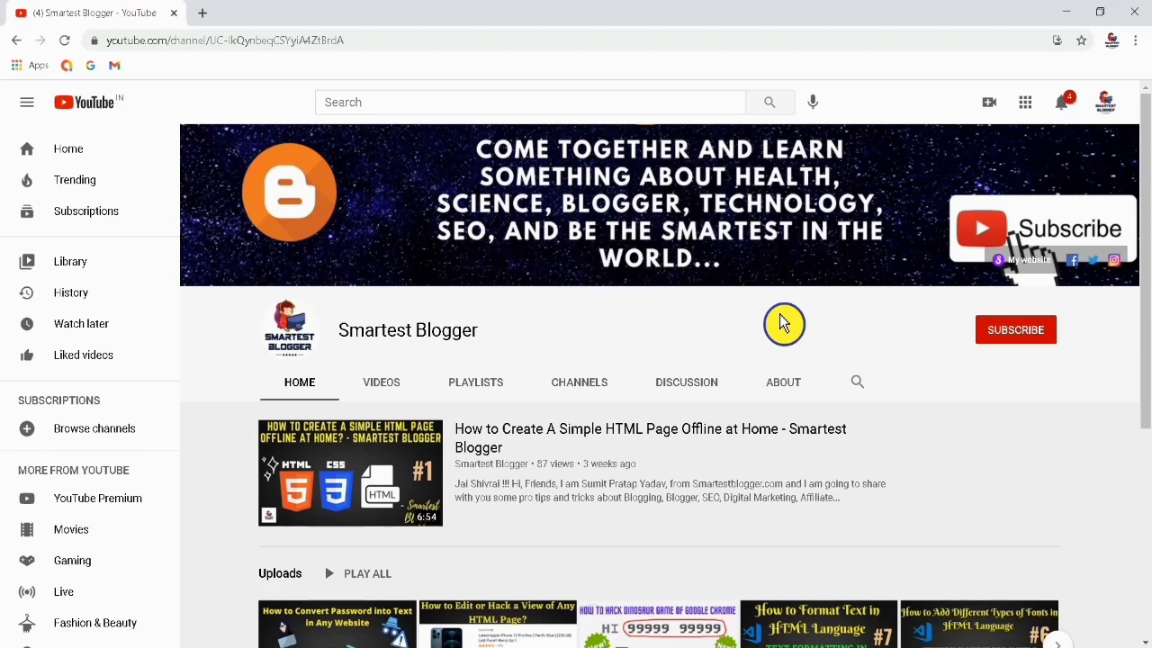
# Step: Subscribe to the Smartest Blogger channel with all notifications turned on
pyautogui.click(999, 329)
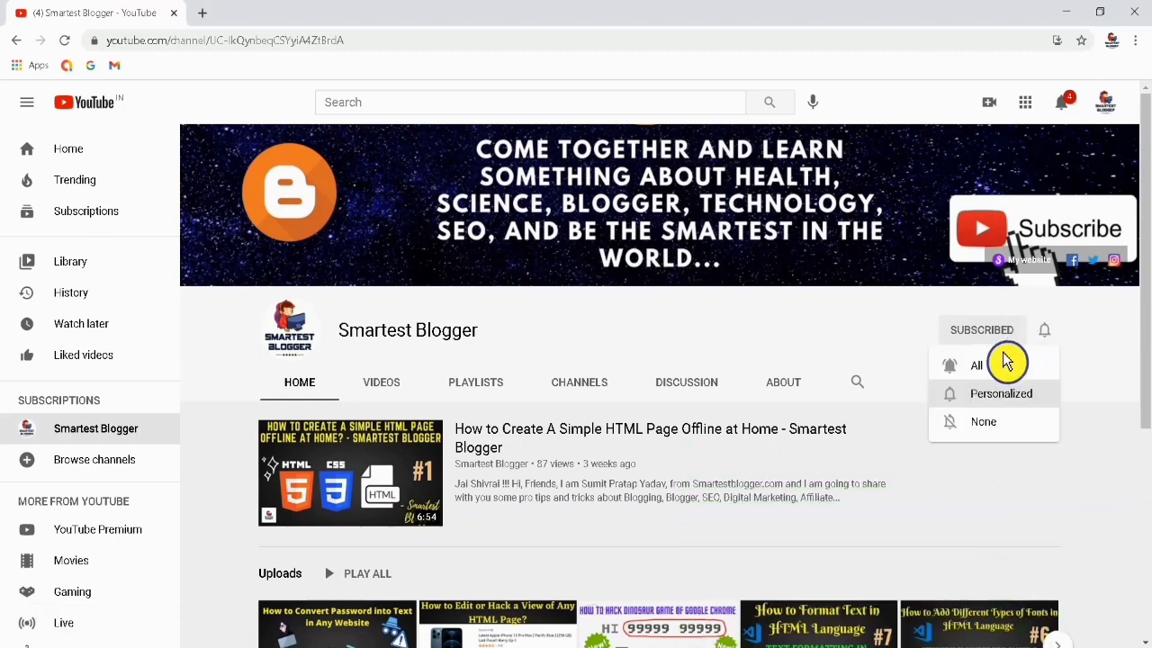
pyautogui.click(981, 366)
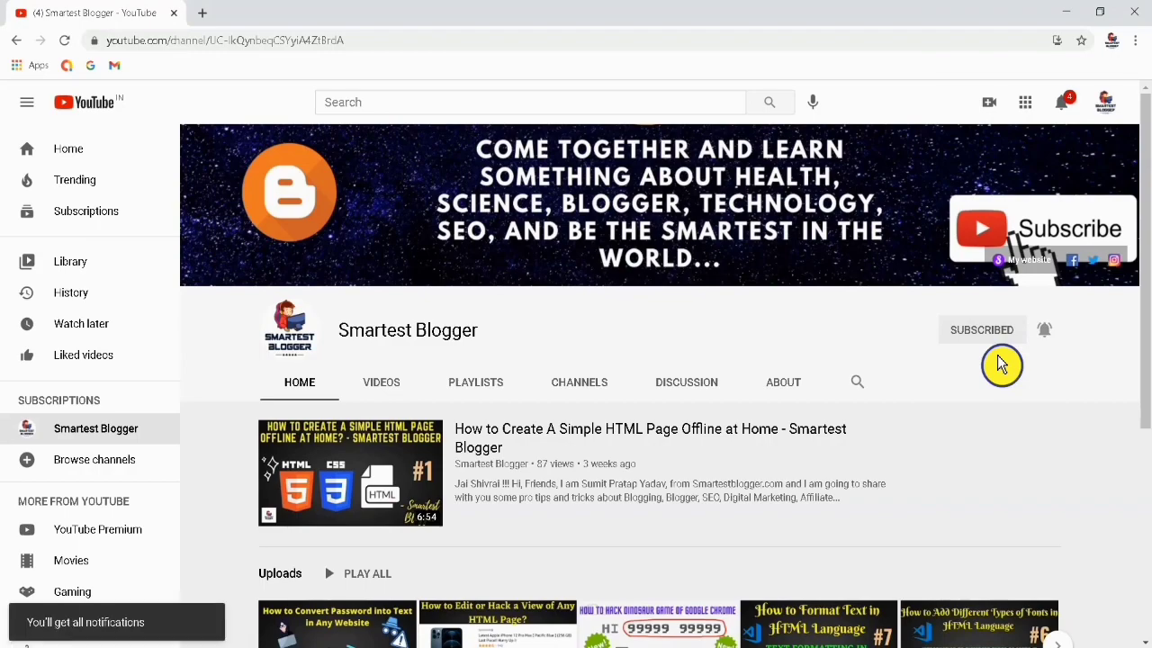